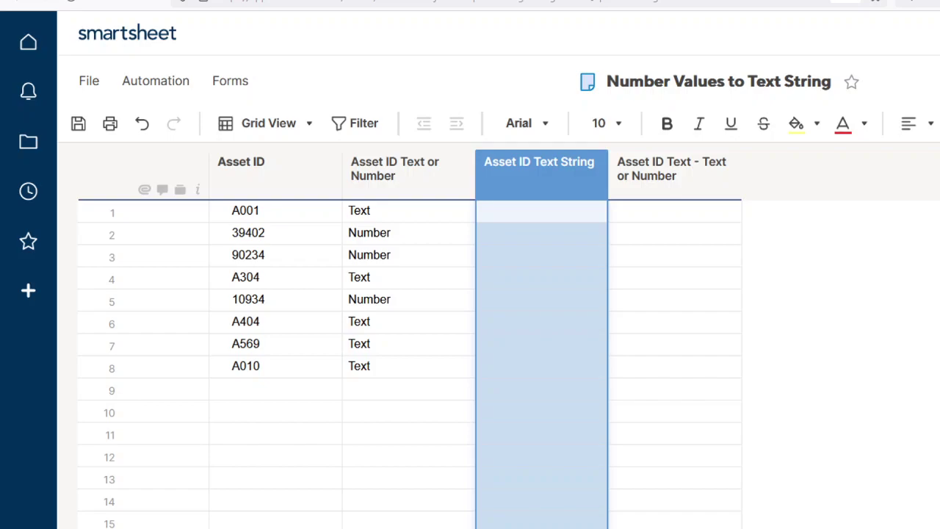
# Step: Prefix row 2's Asset ID 39402 with an apostrophe to store it as text
pyautogui.click(832, 233)
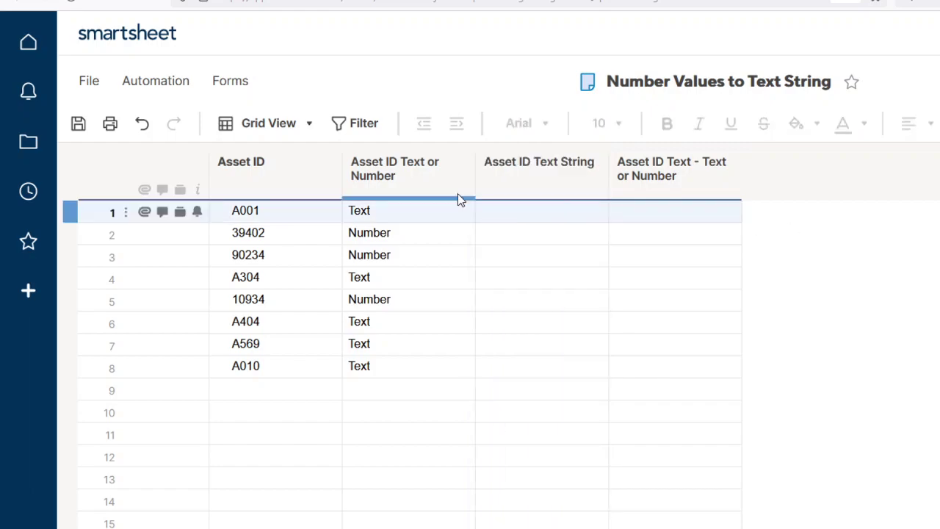
pyautogui.moveTo(292, 210)
pyautogui.moveTo(275, 175)
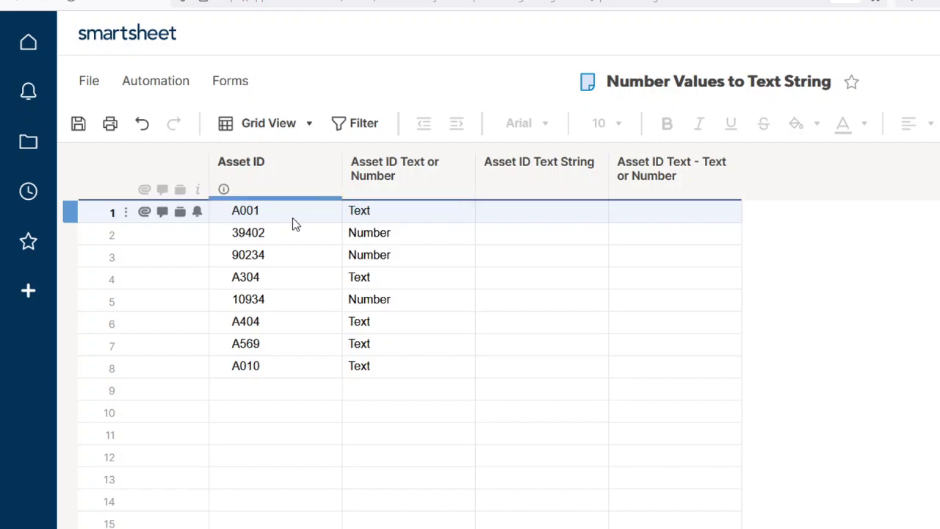
pyautogui.doubleClick(230, 240)
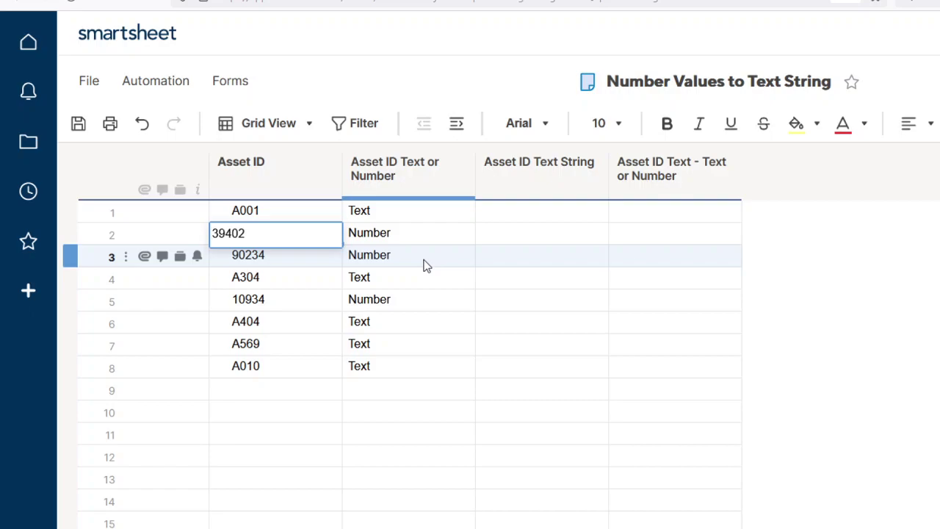
pyautogui.write("'")
pyautogui.press('Return')
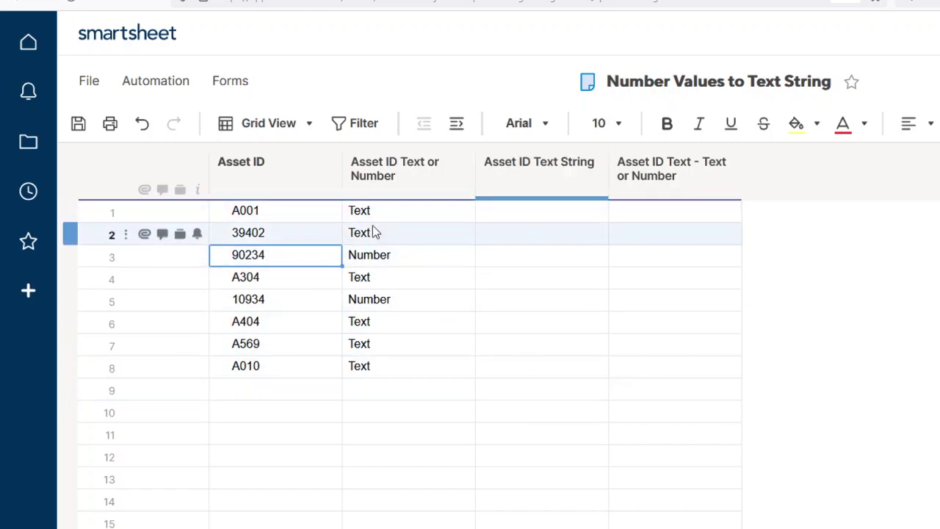
# Step: Remove the leading apostrophe so 39402 is stored as a number again
pyautogui.click(262, 235)
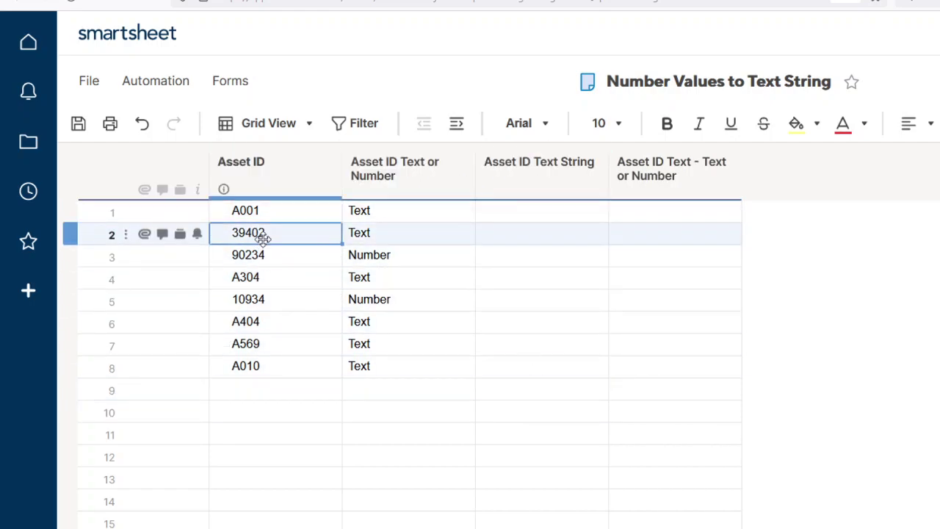
pyautogui.click(217, 235)
pyautogui.write("'")
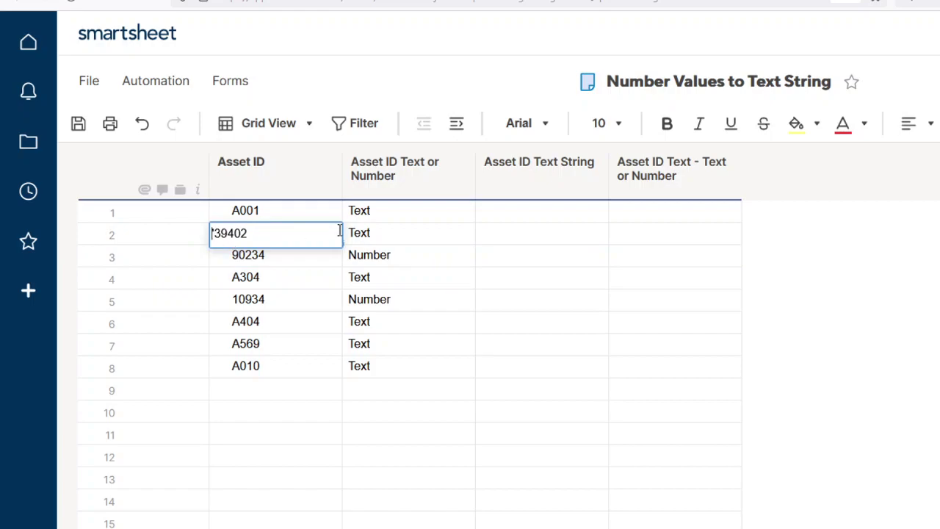
pyautogui.press('BackSpace')
pyautogui.press('Return')
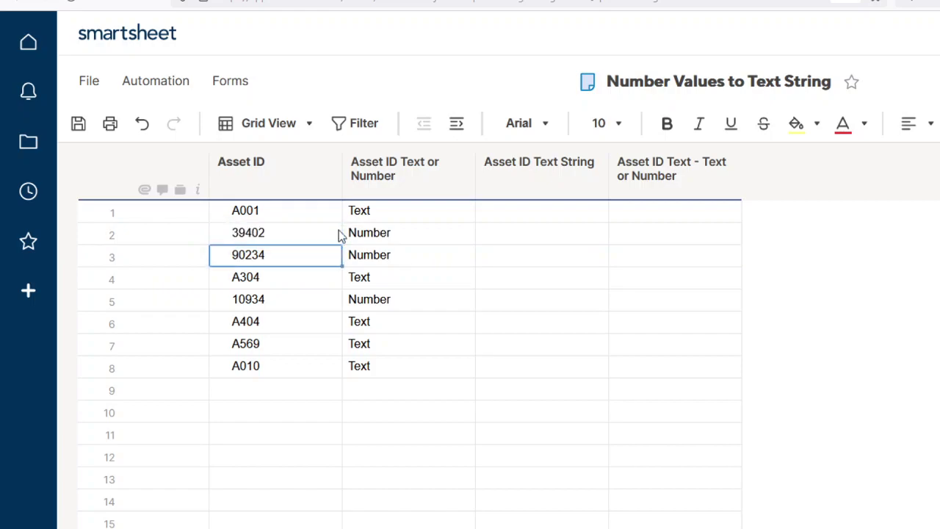
# Step: Start an = formula referencing the Asset ID in row 1's Asset ID Text String cell, then cancel it
pyautogui.click(579, 218)
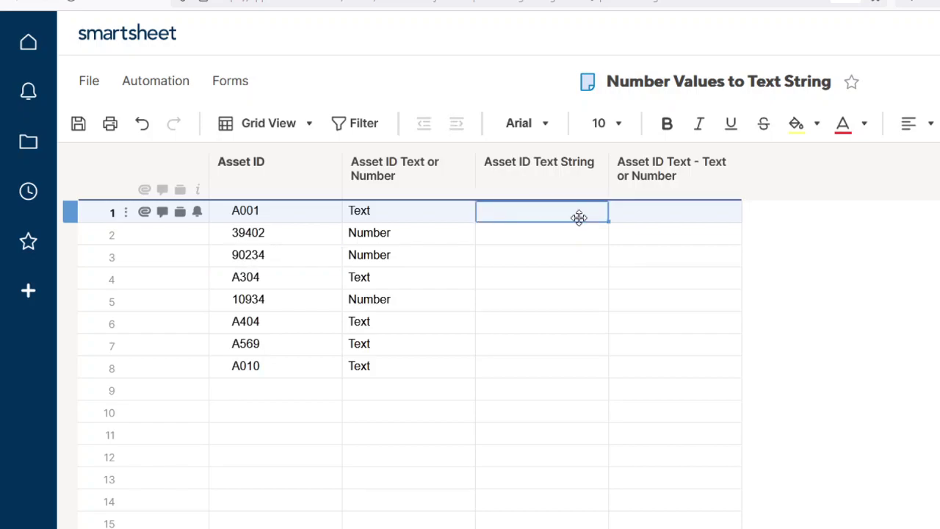
pyautogui.write('=')
pyautogui.click(271, 219)
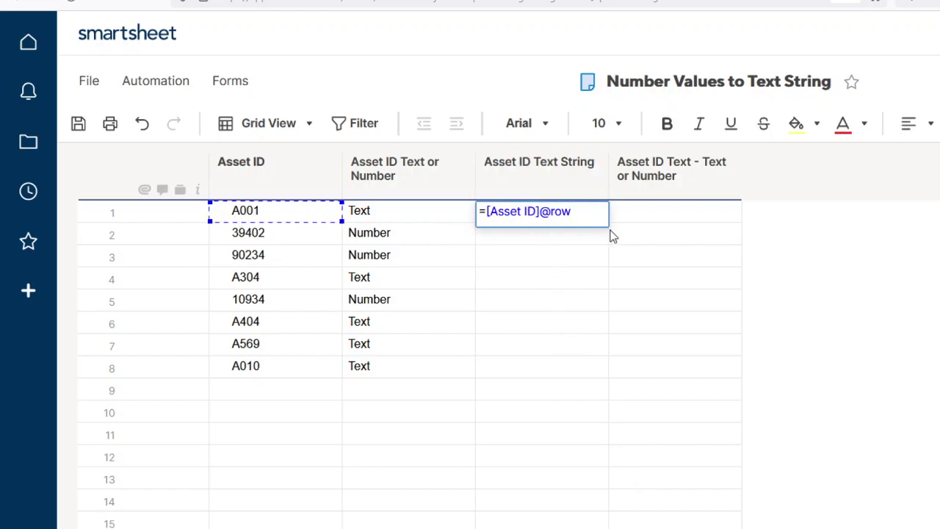
pyautogui.click(595, 239)
pyautogui.press('Escape')
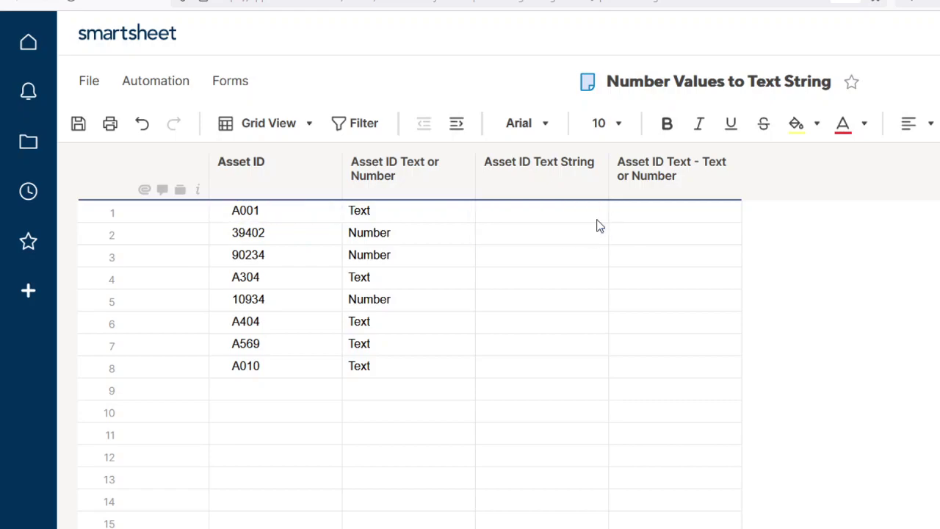
pyautogui.click(536, 217)
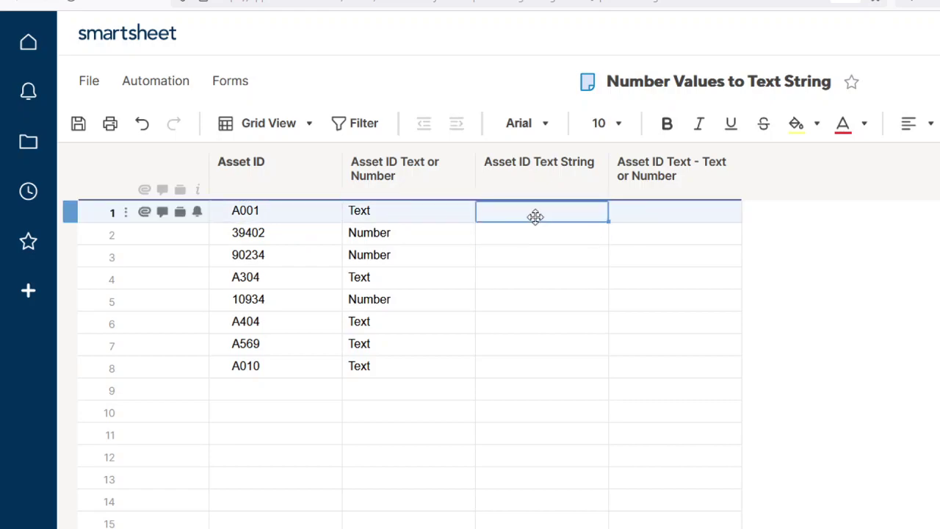
pyautogui.write('=')
pyautogui.click(325, 211)
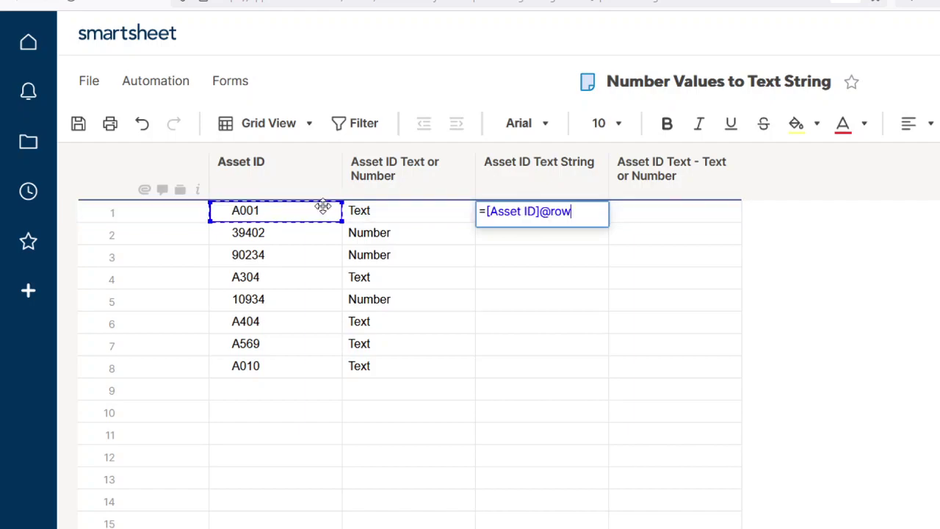
pyautogui.press('Return')
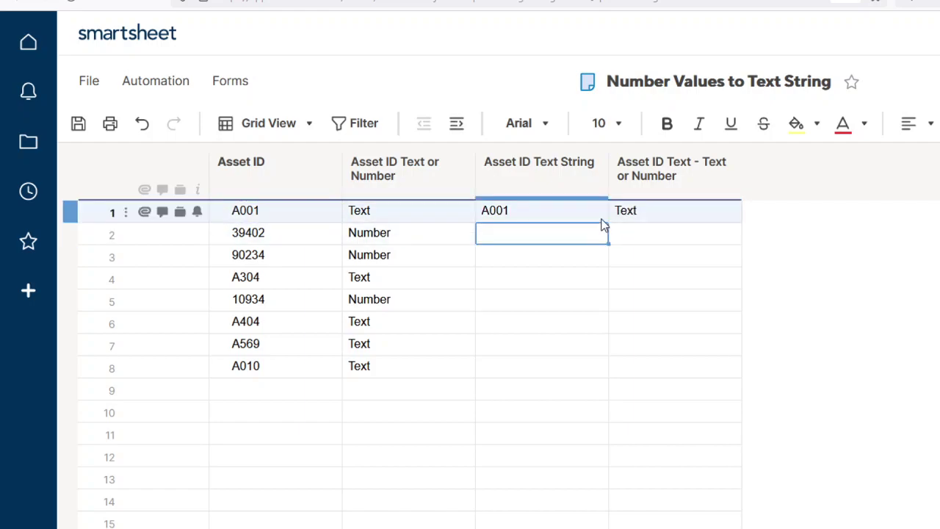
pyautogui.press('Up')
pyautogui.moveTo(607, 221); pyautogui.dragTo(601, 367)
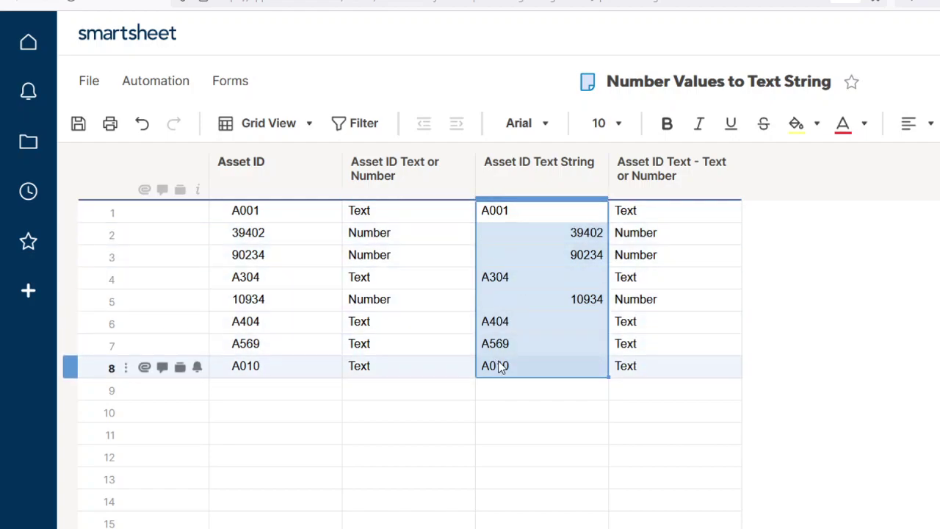
pyautogui.doubleClick(527, 213)
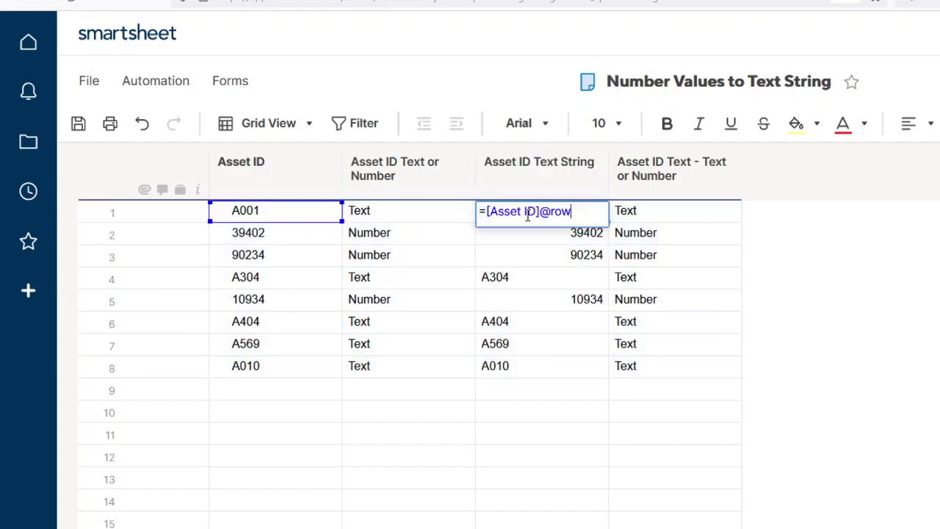
pyautogui.click(487, 210)
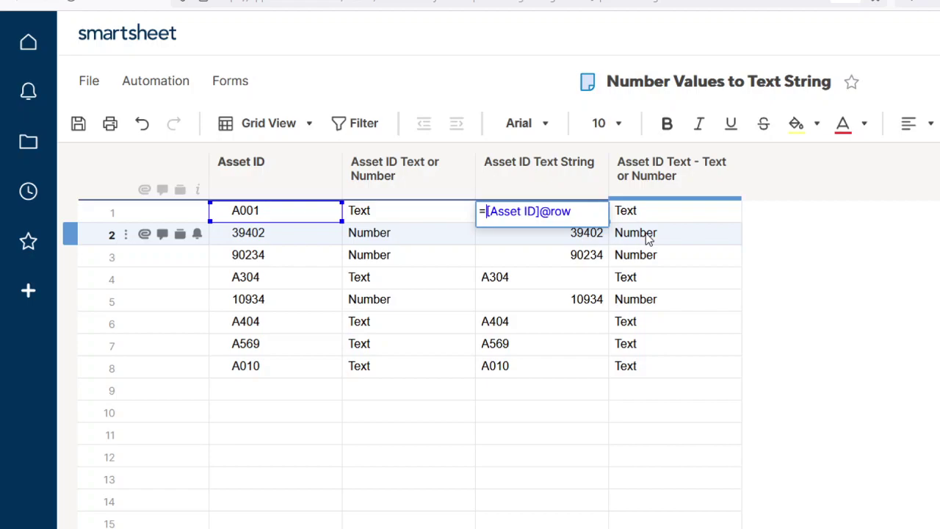
pyautogui.write('""=')
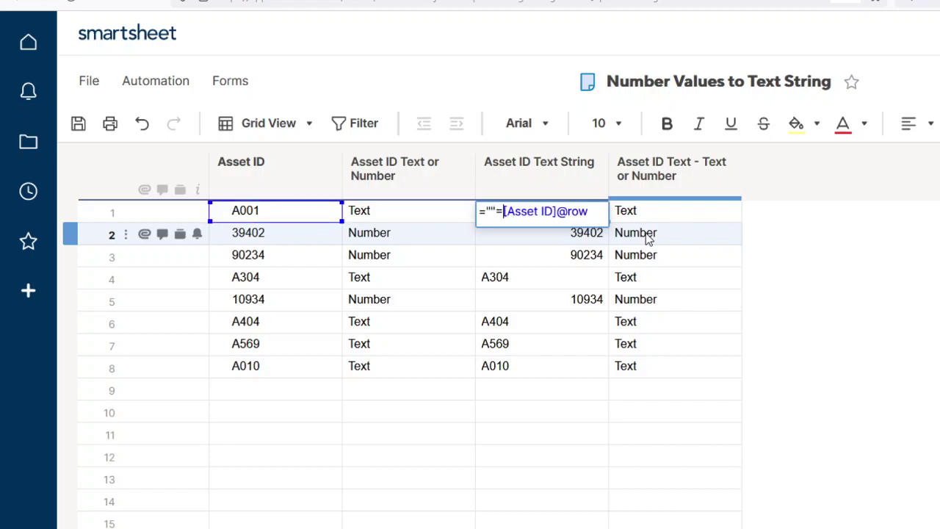
pyautogui.press('BackSpace')
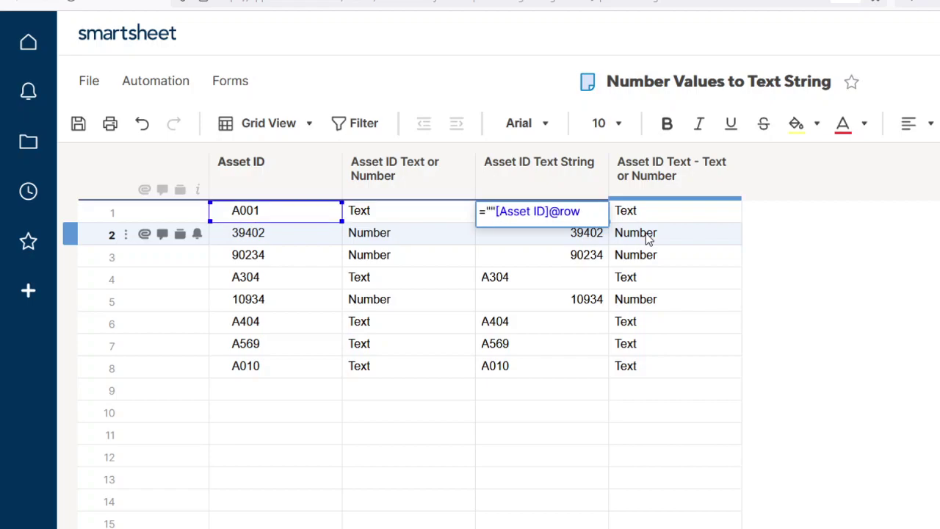
pyautogui.write('+')
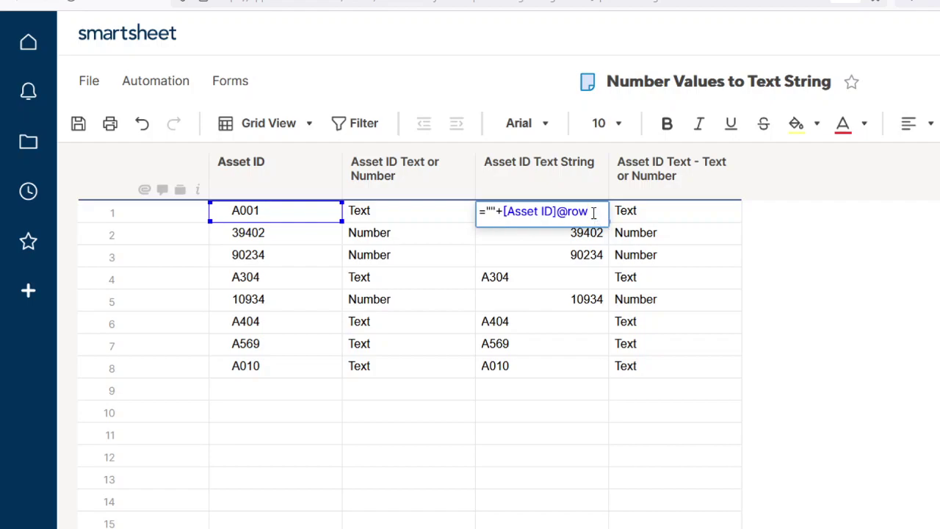
pyautogui.press('Return')
pyautogui.click(597, 213)
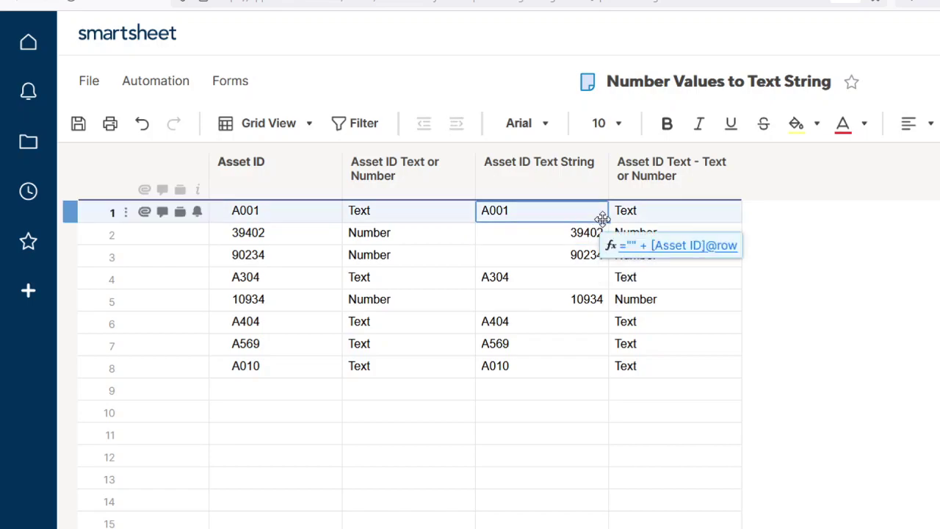
pyautogui.moveTo(607, 220); pyautogui.dragTo(590, 365)
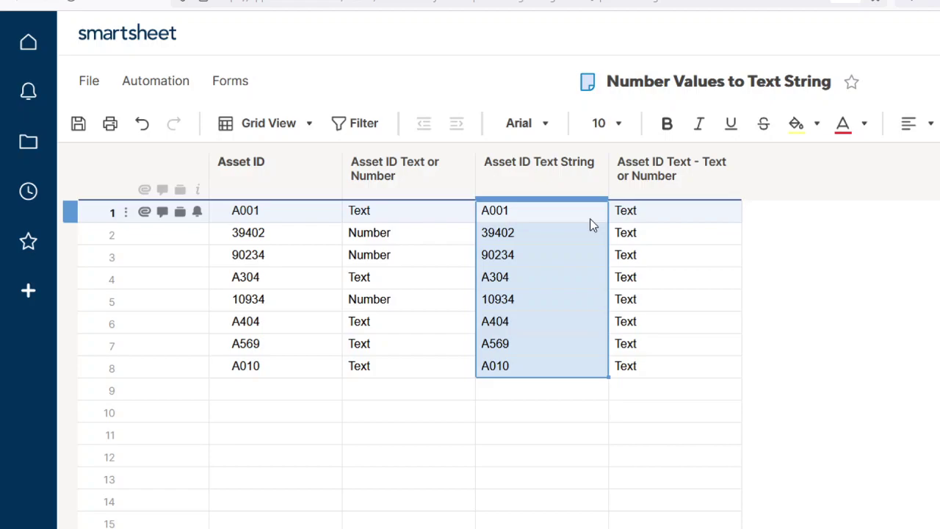
pyautogui.click(528, 214)
pyautogui.doubleClick(528, 214)
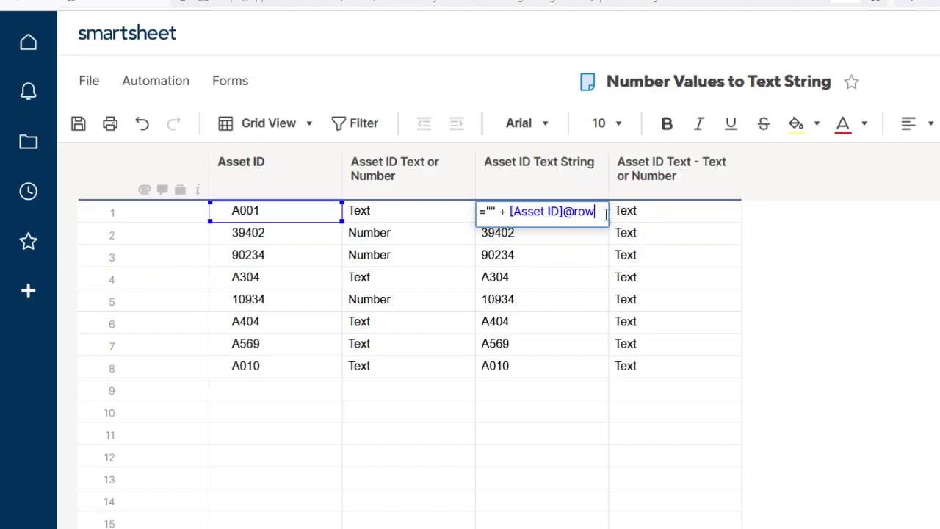
pyautogui.press('Return')
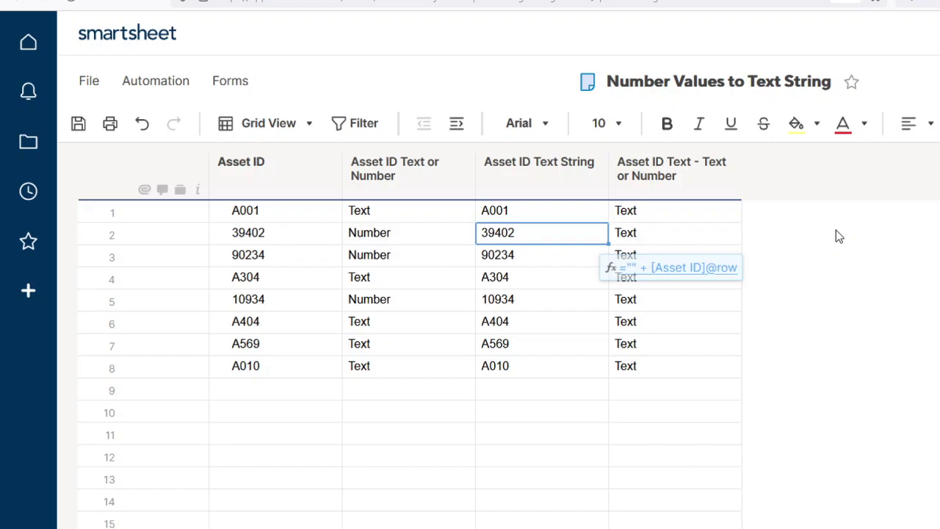
pyautogui.click(839, 236)
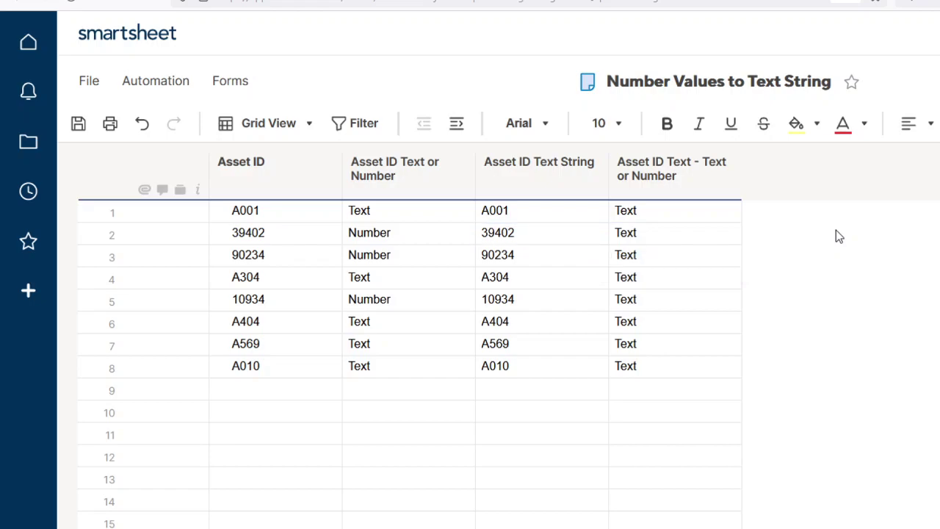